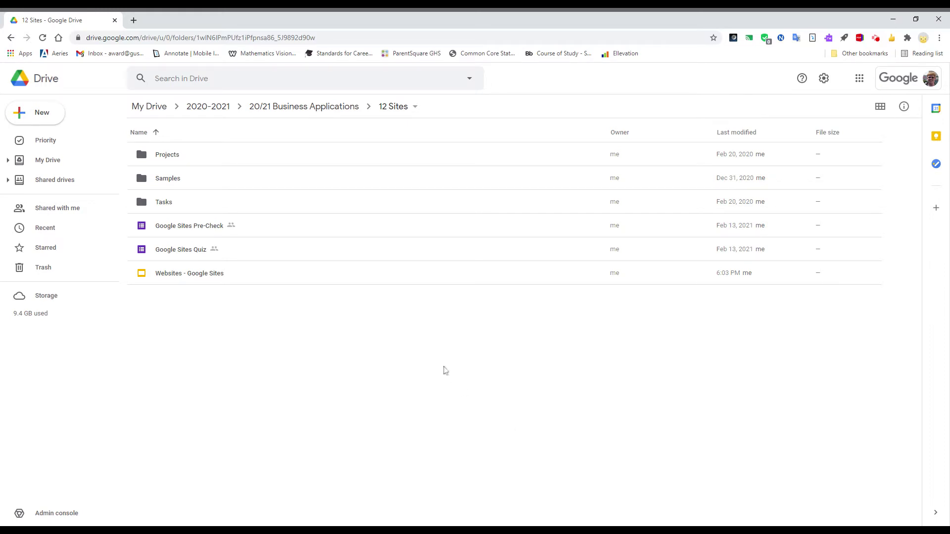
Step: Create a new blank Google Site from Drive's New menu inside the 12 Sites folder
{"action": "left_click", "coordinate": [52, 125]}
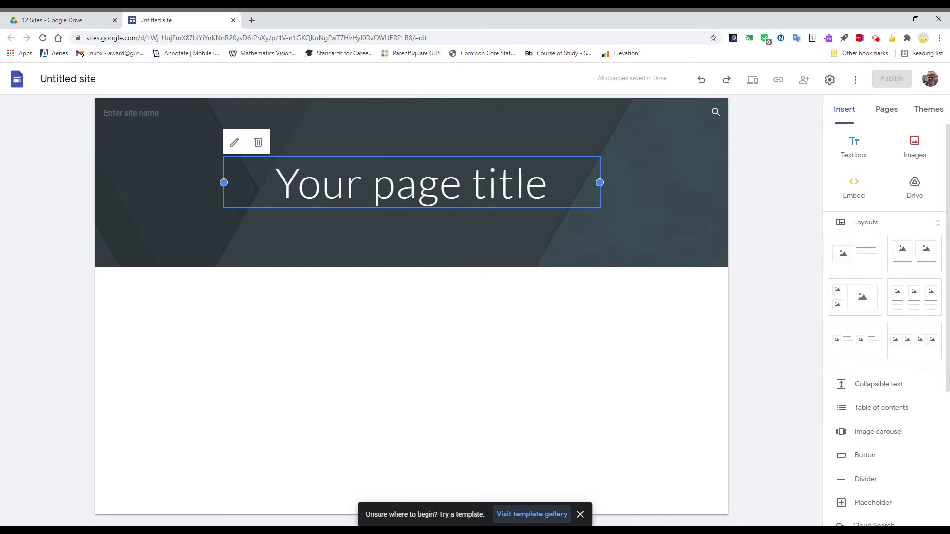
{"action": "mouse_move", "coordinate": [411, 223]}
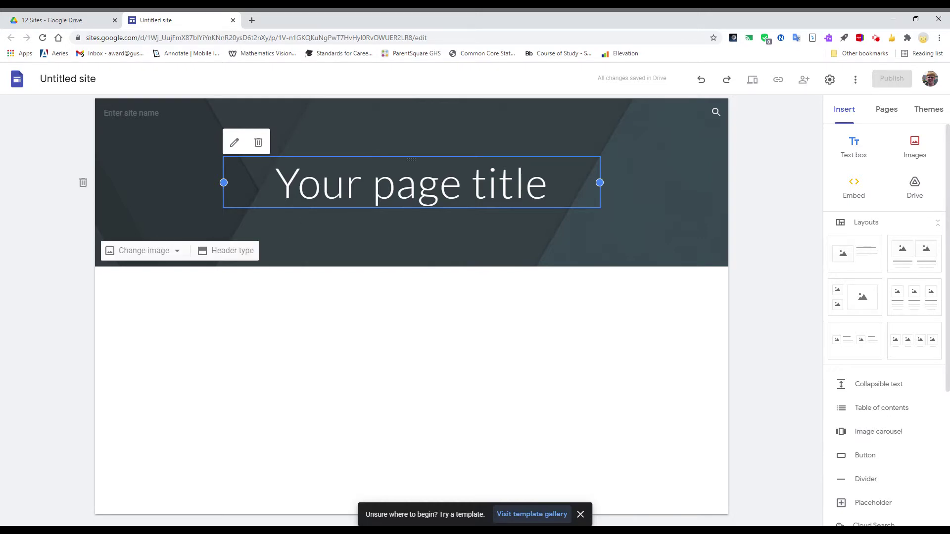
Step: Replace the placeholder page title with 'Google Site Tasks', fixing a typo
{"action": "left_click", "coordinate": [321, 183]}
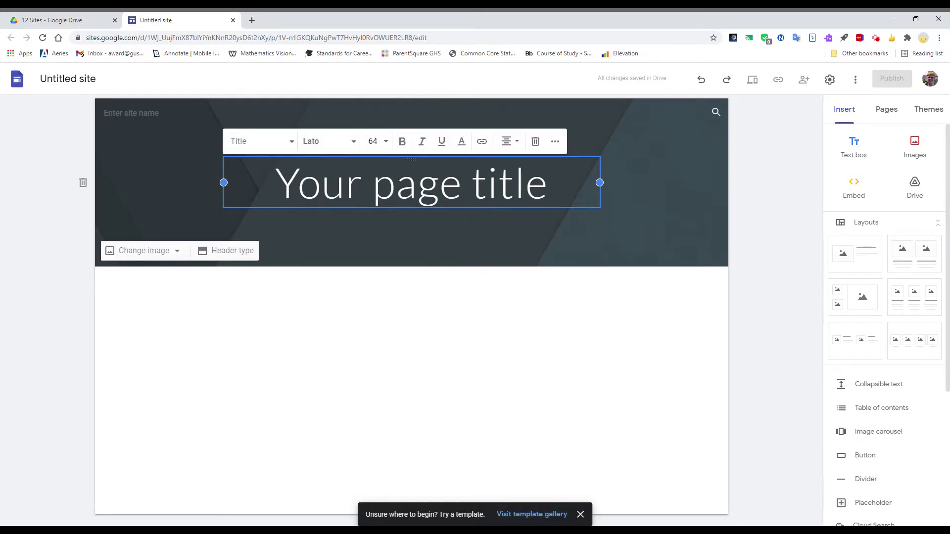
{"action": "left_click_drag", "start_coordinate": [274, 182], "coordinate": [568, 183]}
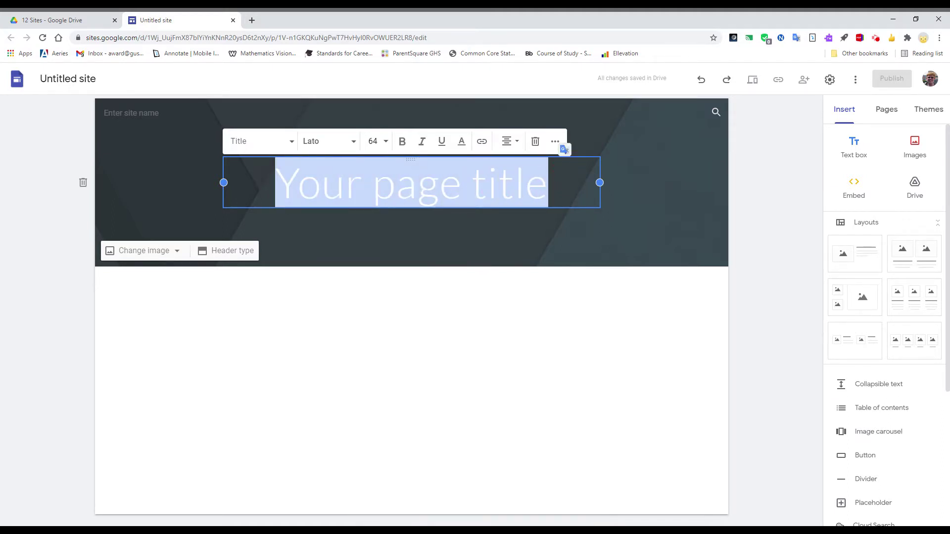
{"action": "type", "text": "Google Site Taks"}
{"action": "key", "text": "BackSpace"}
{"action": "key", "text": "BackSpace"}
{"action": "type", "text": "sks"}
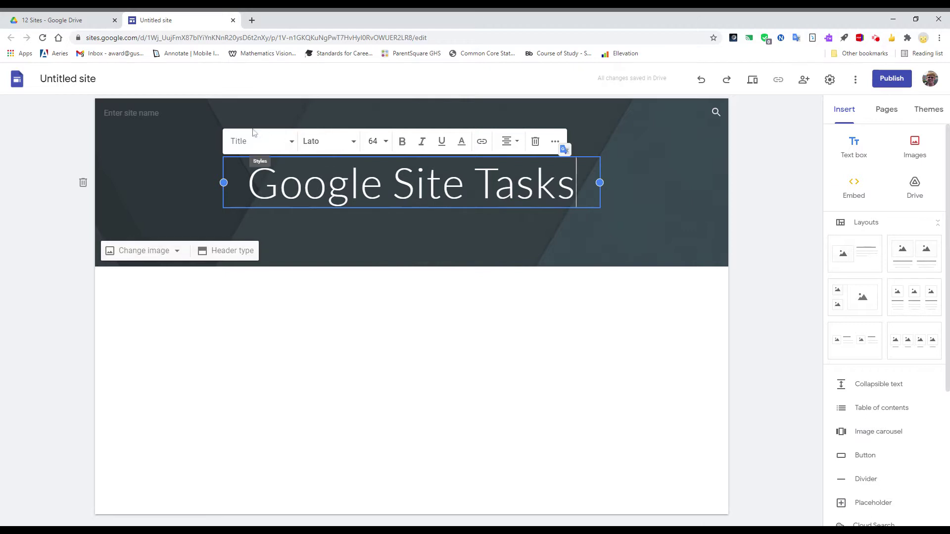
Step: Name the site 'Business Apps Tasks'
{"action": "left_click", "coordinate": [148, 113]}
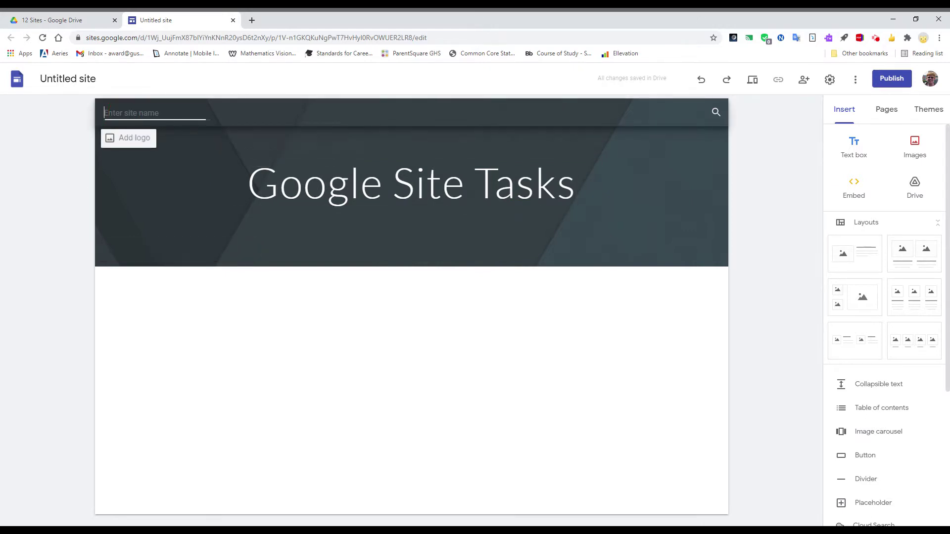
{"action": "type", "text": "Busines"}
{"action": "type", "text": "s Apps Tasks"}
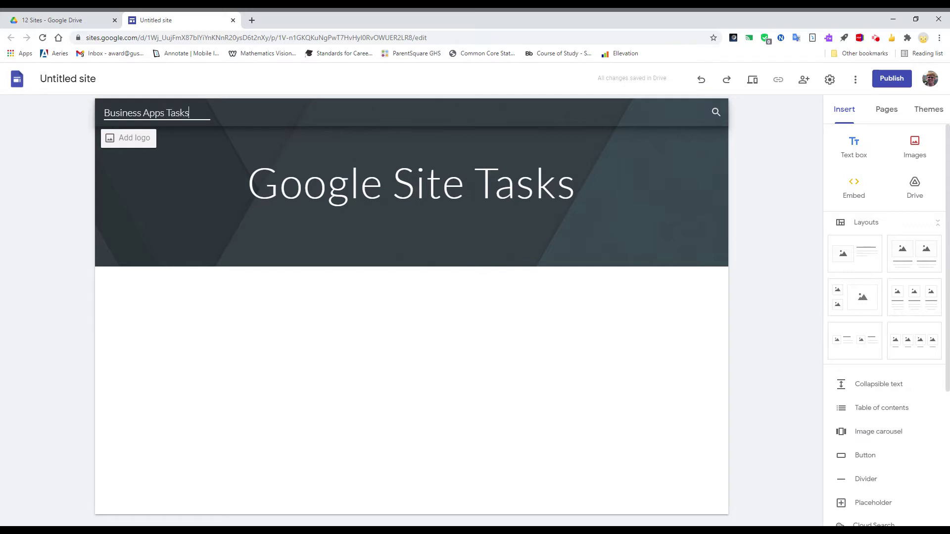
{"action": "key", "text": "Return"}
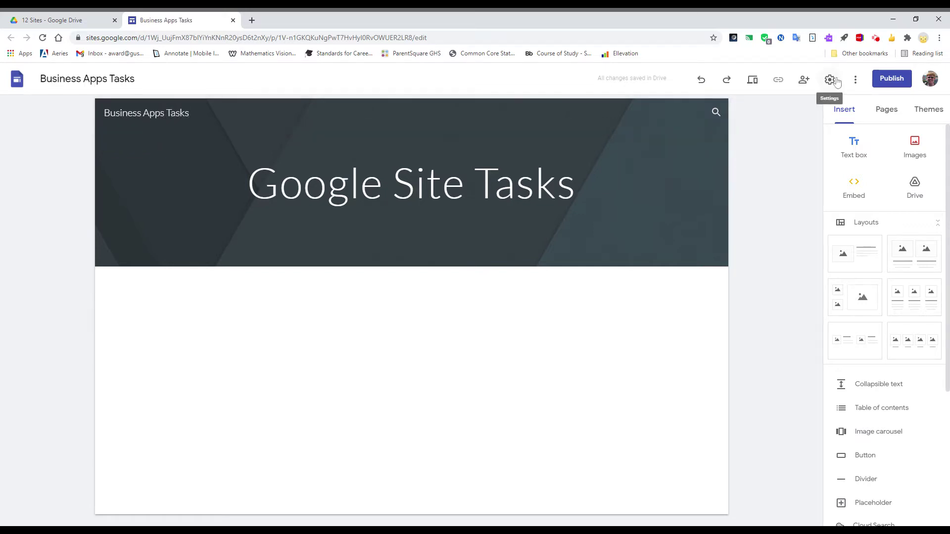
{"action": "left_click", "coordinate": [831, 79]}
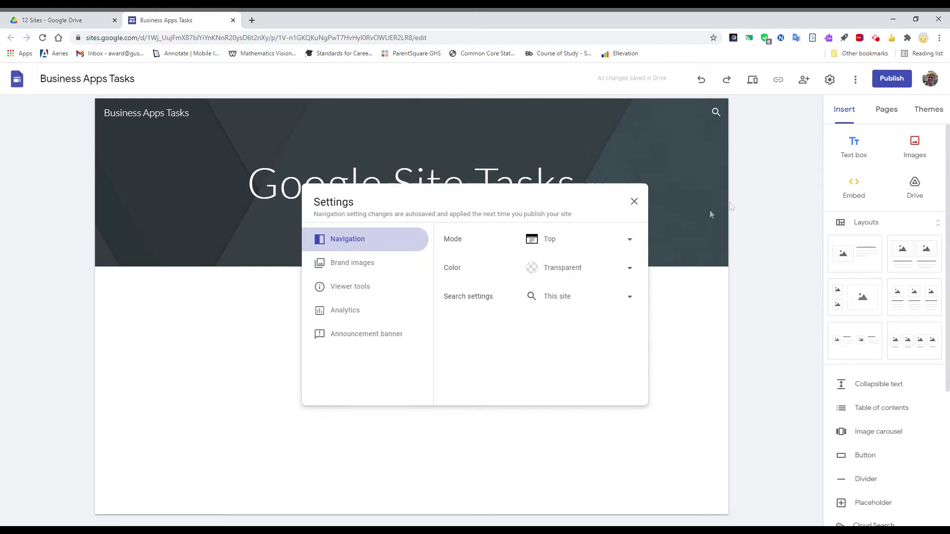
Step: Set the navigation bar colour to Black in site settings, then close them
{"action": "left_click", "coordinate": [569, 269]}
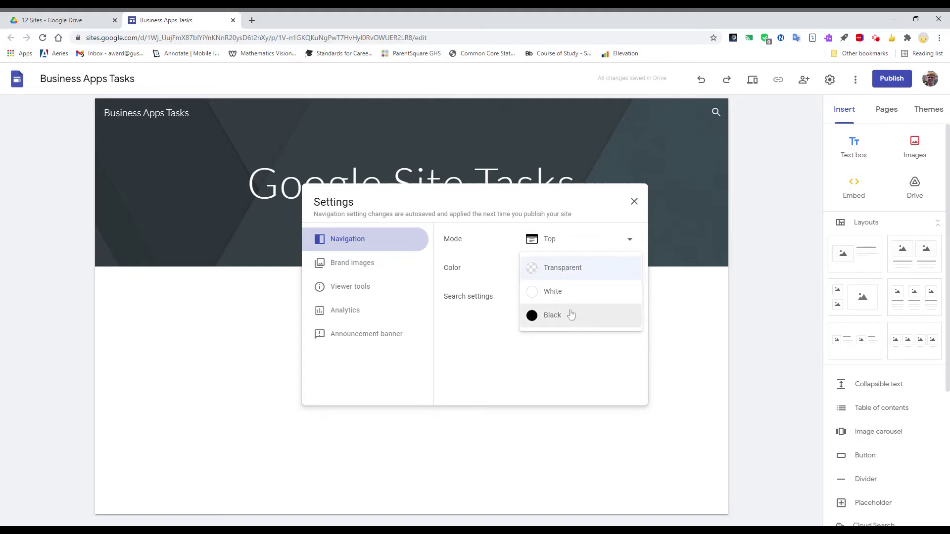
{"action": "left_click", "coordinate": [570, 315]}
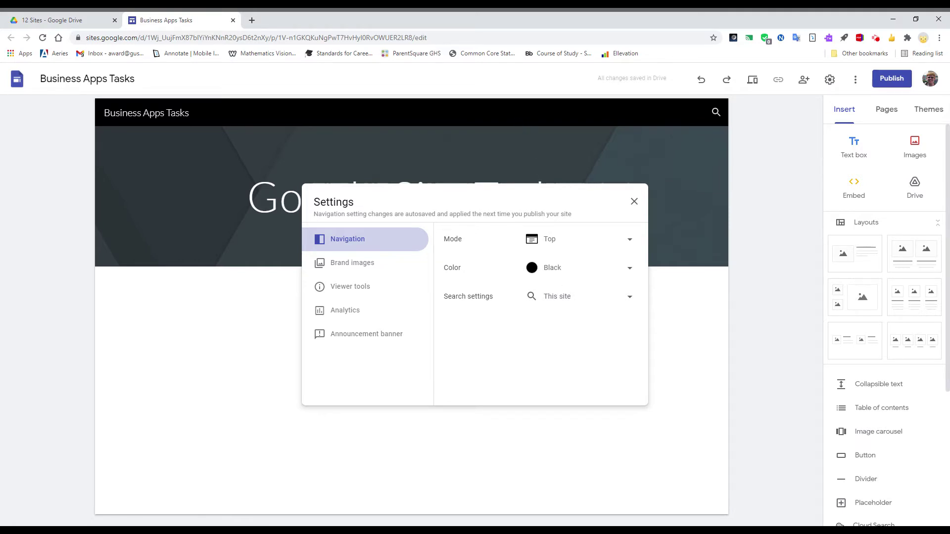
{"action": "left_click", "coordinate": [633, 202]}
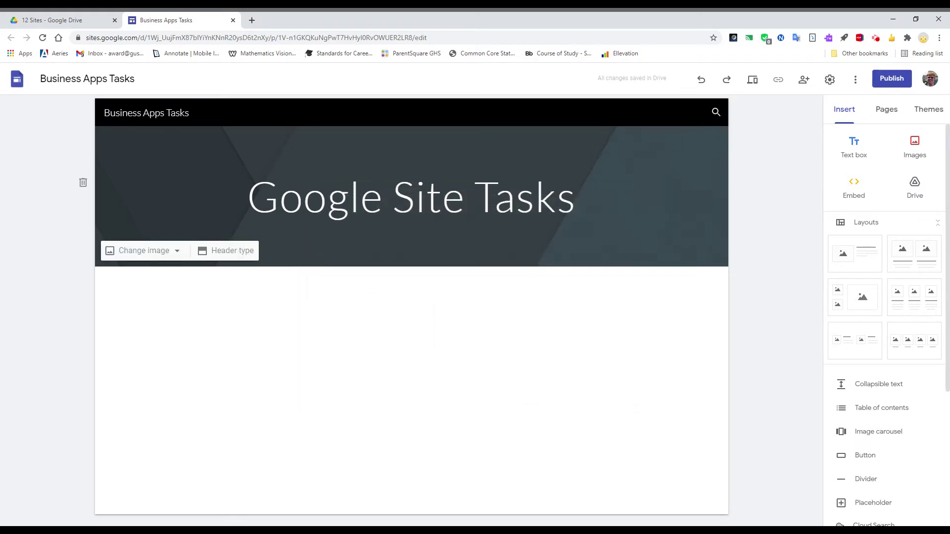
Step: Apply the Impression theme with a green accent and Narrow font style
{"action": "left_click", "coordinate": [937, 112]}
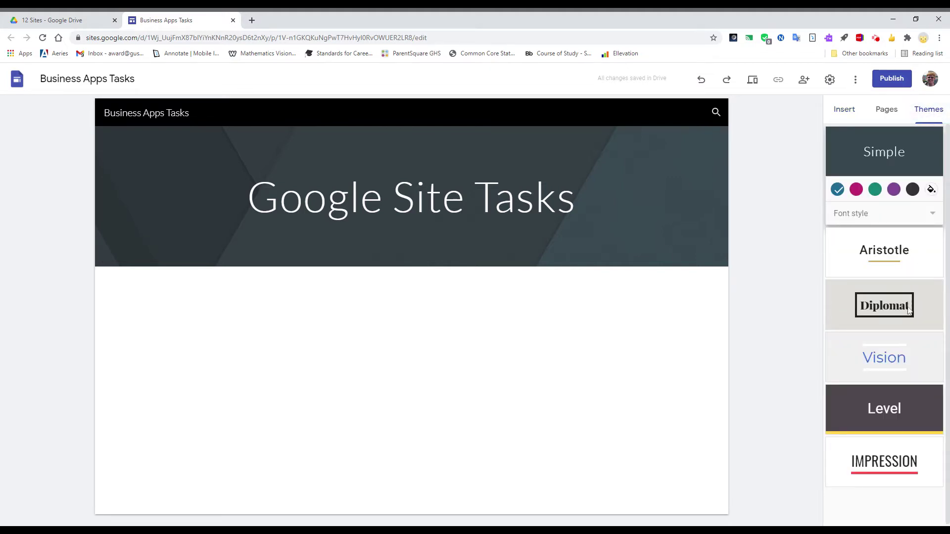
{"action": "left_click", "coordinate": [888, 463]}
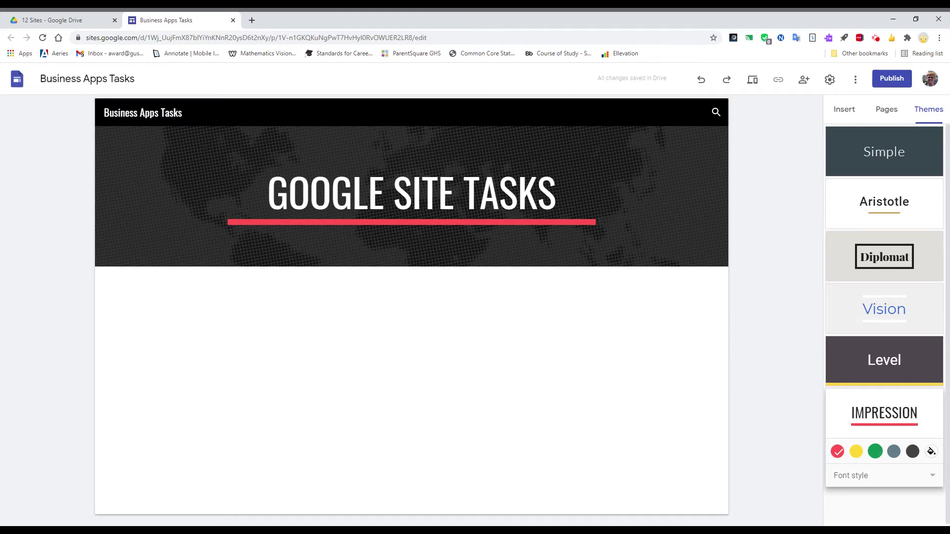
{"action": "left_click", "coordinate": [875, 451]}
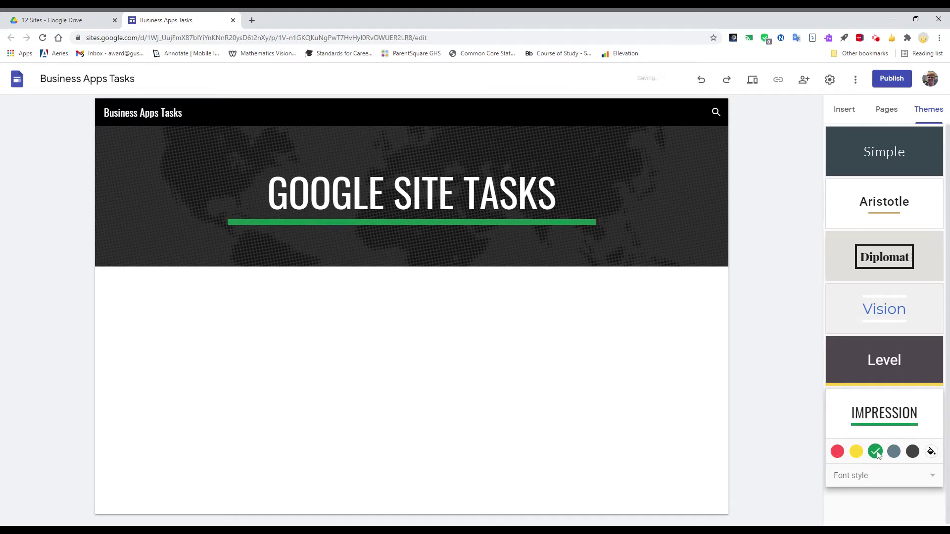
{"action": "left_click", "coordinate": [876, 480]}
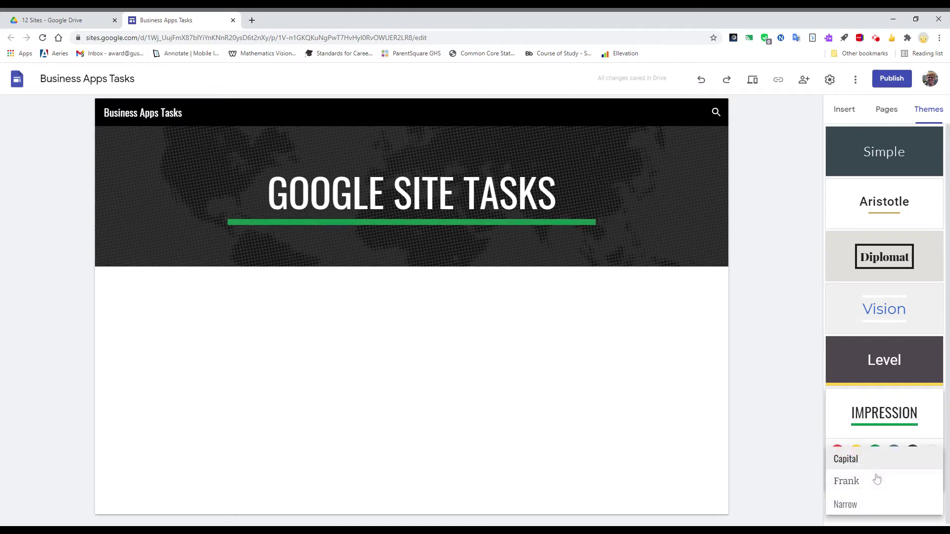
{"action": "left_click", "coordinate": [866, 507]}
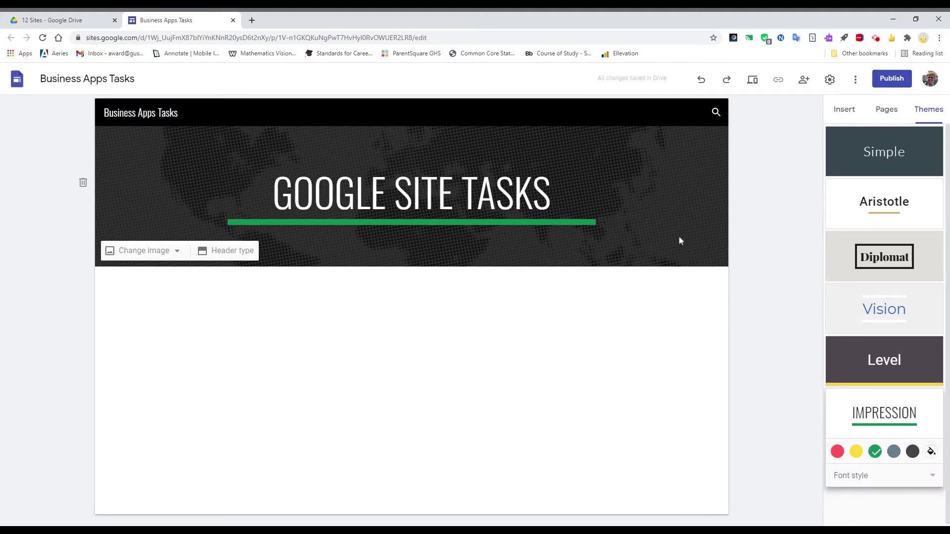
{"action": "mouse_move", "coordinate": [412, 223]}
{"action": "left_click", "coordinate": [144, 250]}
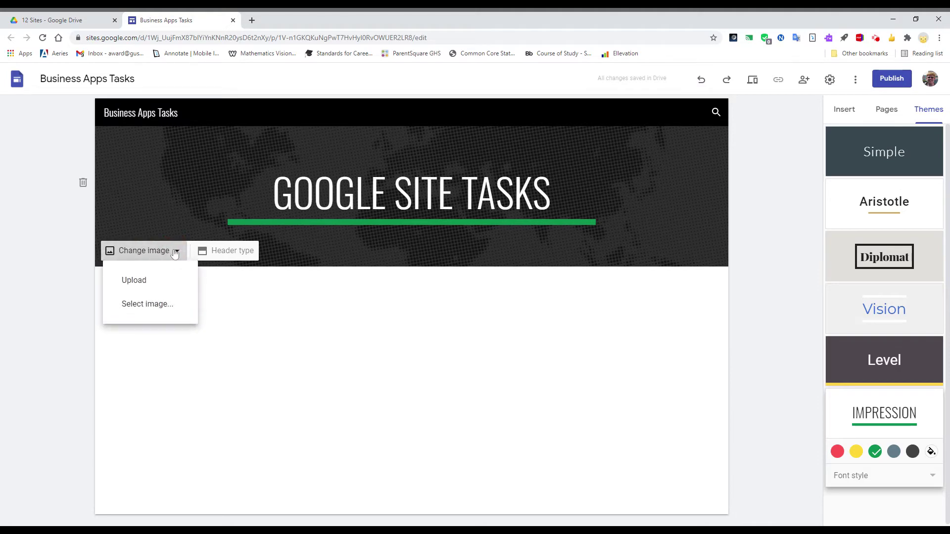
Step: Set the starry galaxy photo from the image gallery as the header background
{"action": "left_click", "coordinate": [174, 310]}
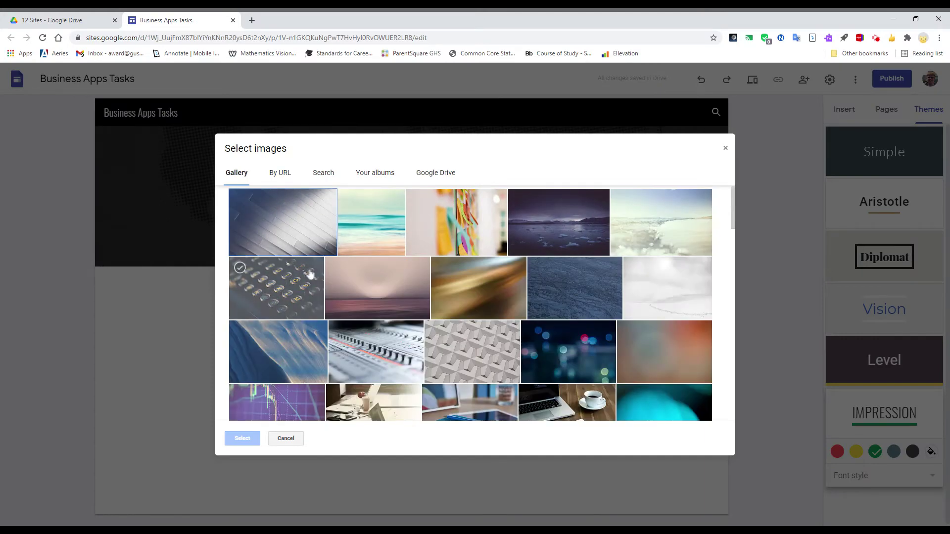
{"action": "scroll", "coordinate": [338, 276], "scroll_direction": "down", "scroll_amount": 1}
{"action": "scroll", "coordinate": [338, 278], "scroll_direction": "down", "scroll_amount": 1}
{"action": "scroll", "coordinate": [340, 282], "scroll_direction": "down", "scroll_amount": 1}
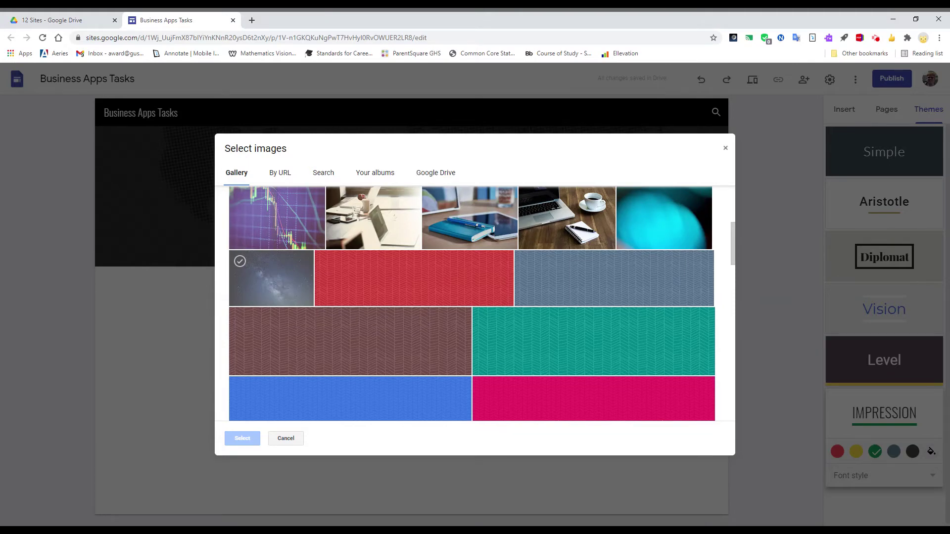
{"action": "left_click", "coordinate": [289, 283]}
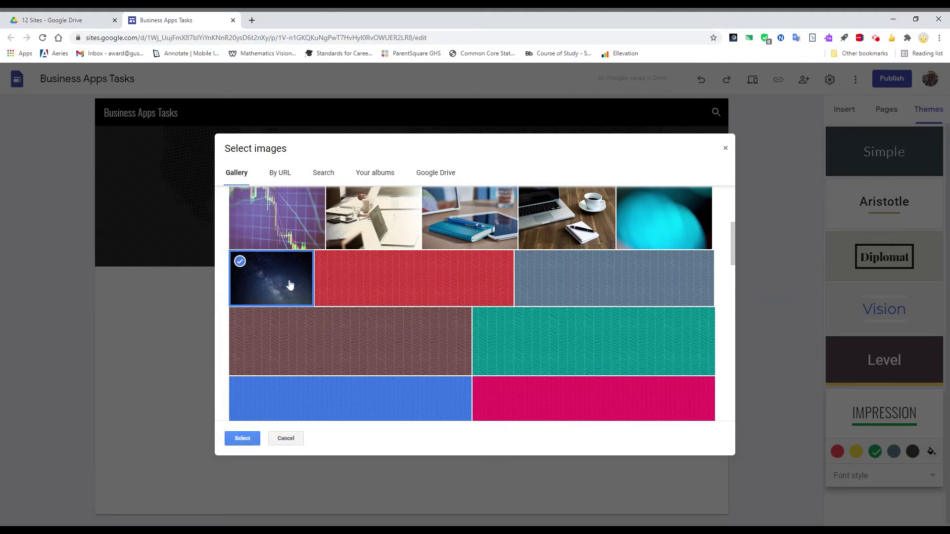
{"action": "left_click", "coordinate": [243, 440]}
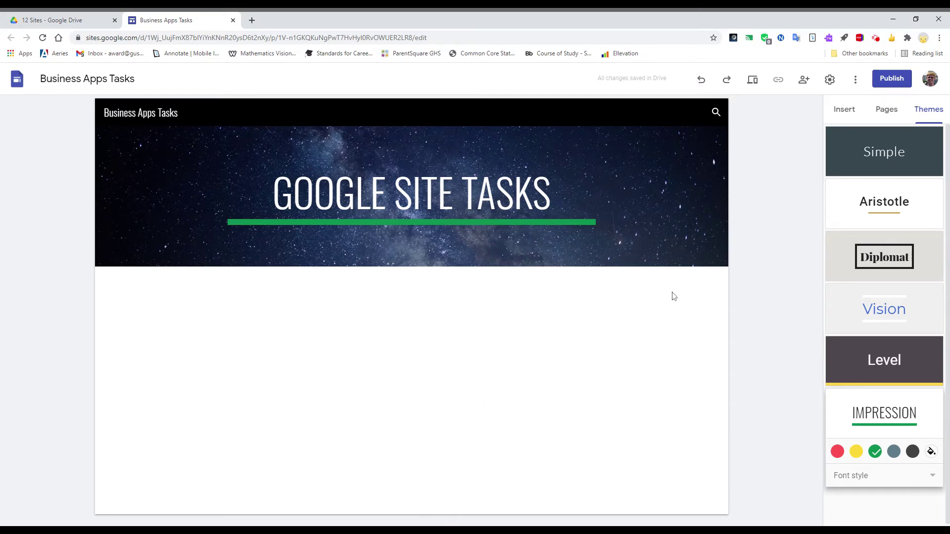
Step: Insert the image-left, text-right layout below the header
{"action": "left_click", "coordinate": [844, 109]}
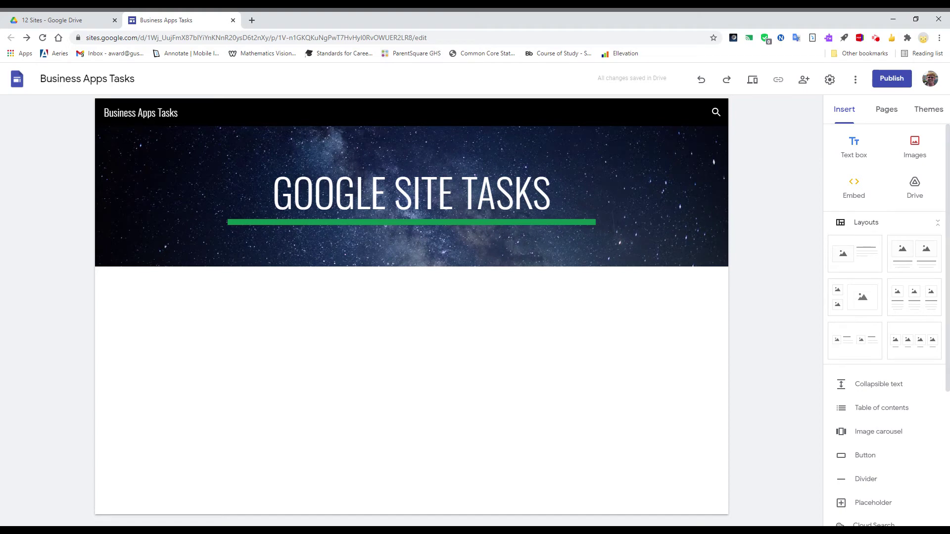
{"action": "left_click", "coordinate": [867, 261]}
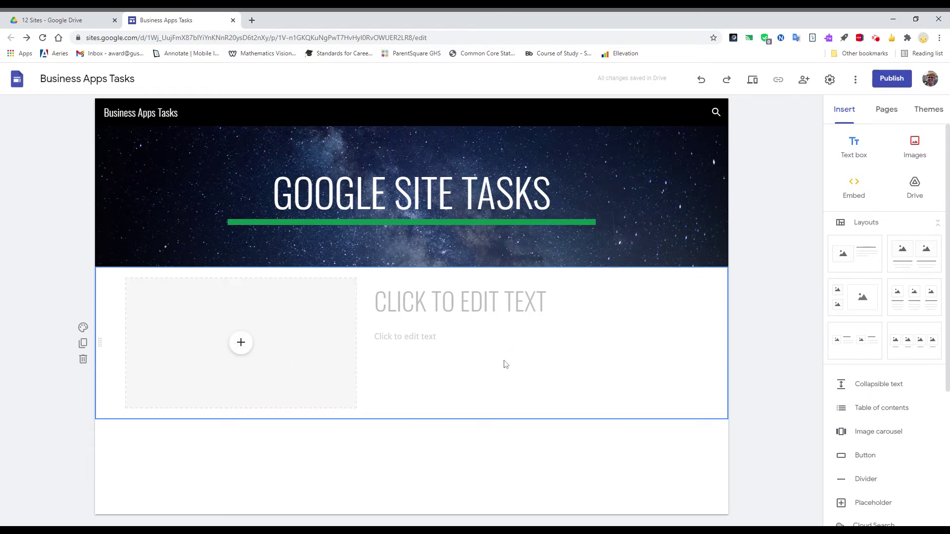
Step: Fill the image placeholder with a map of Gustine, CA, USA
{"action": "left_click", "coordinate": [316, 345]}
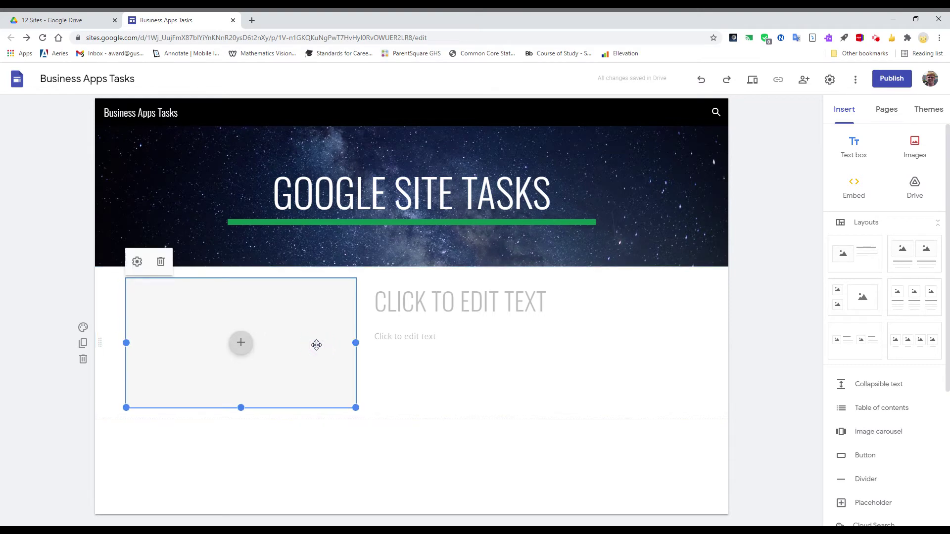
{"action": "left_click", "coordinate": [241, 343]}
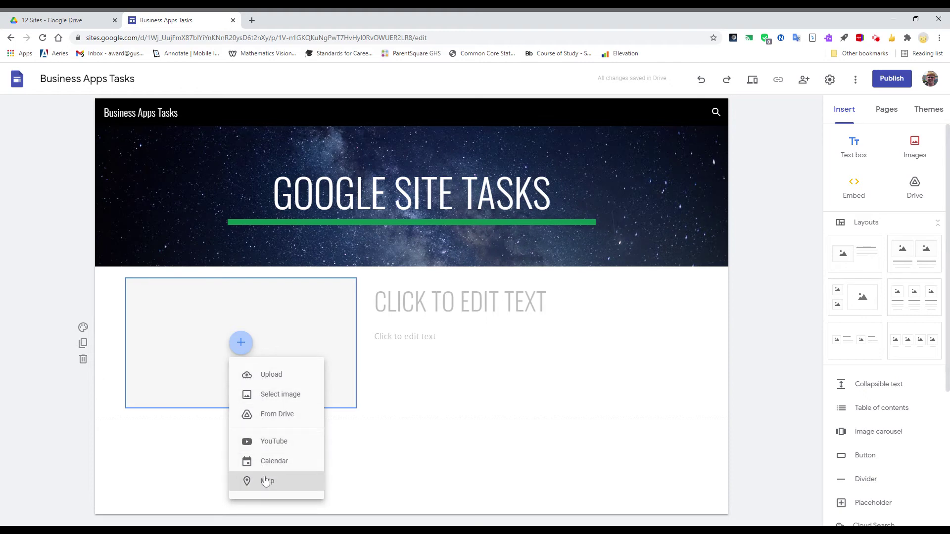
{"action": "left_click", "coordinate": [289, 487]}
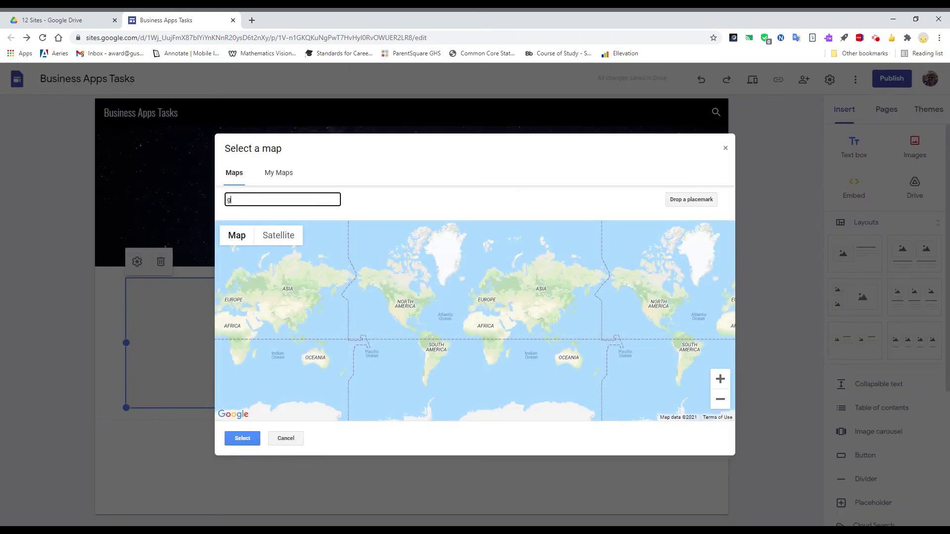
{"action": "type", "text": "gustine"}
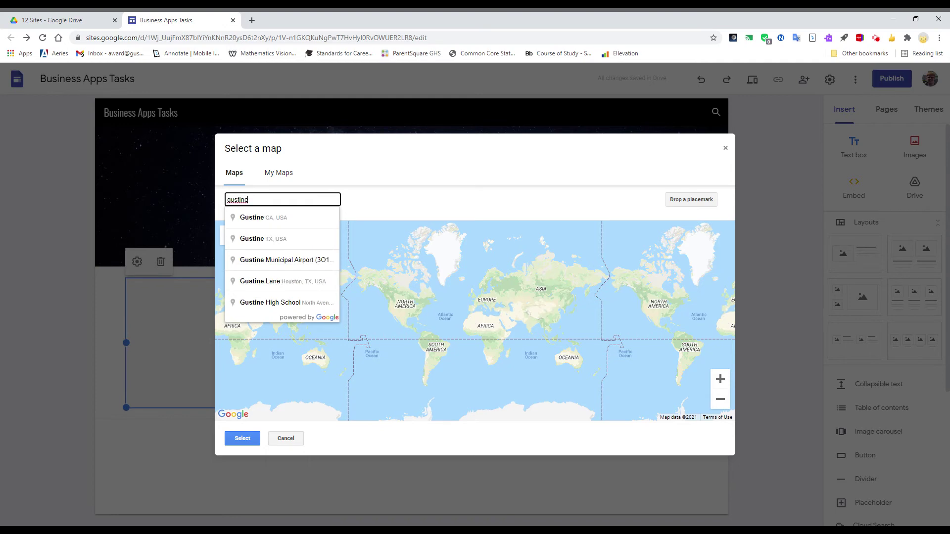
{"action": "left_click", "coordinate": [277, 220]}
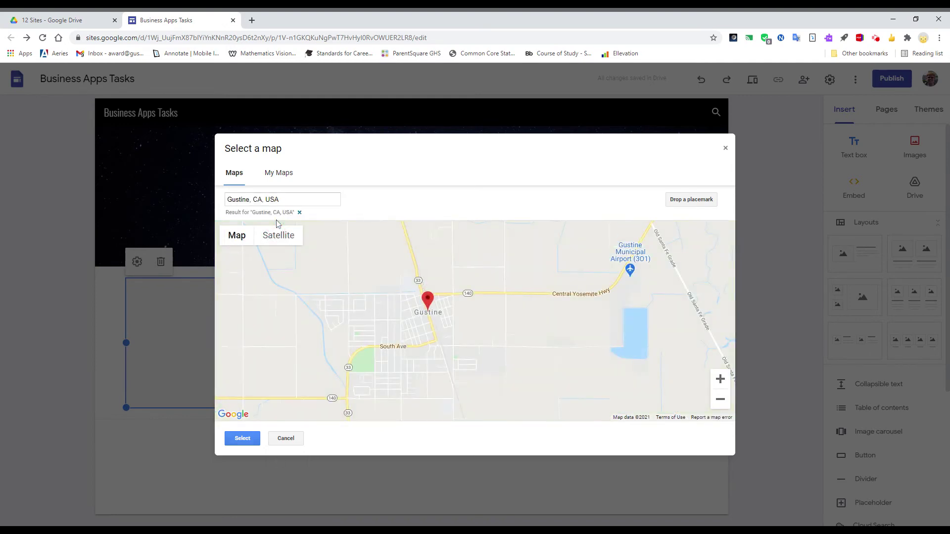
{"action": "left_click", "coordinate": [242, 438]}
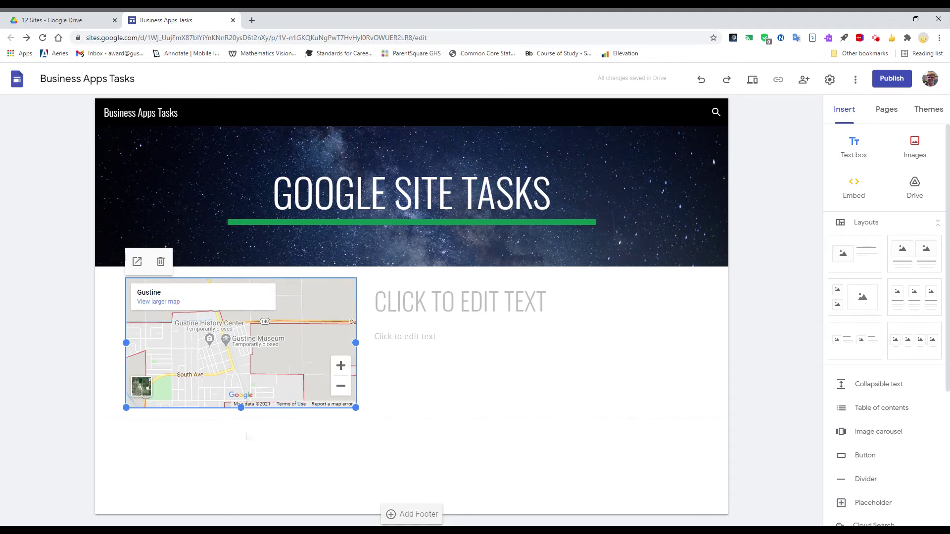
{"action": "mouse_move", "coordinate": [219, 348]}
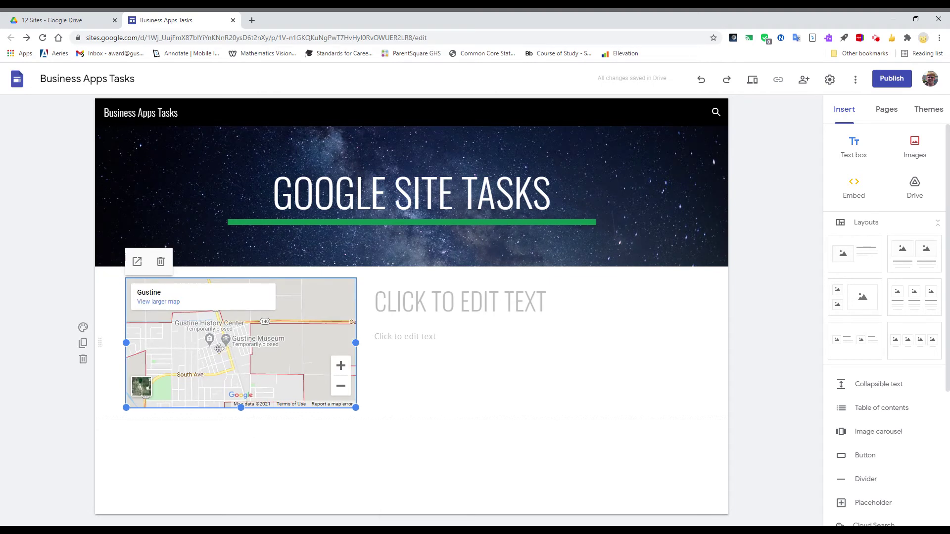
Step: Enter 'TASK 1 FOR GOOGLE SITES' as the title beside the Gustine map
{"action": "left_click", "coordinate": [446, 300]}
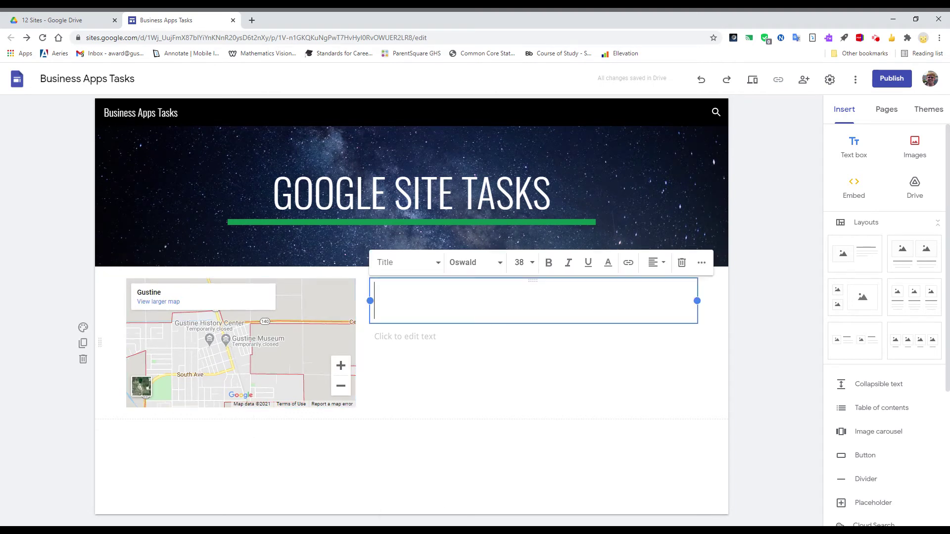
{"action": "type", "text": "TASK 1 FOR"}
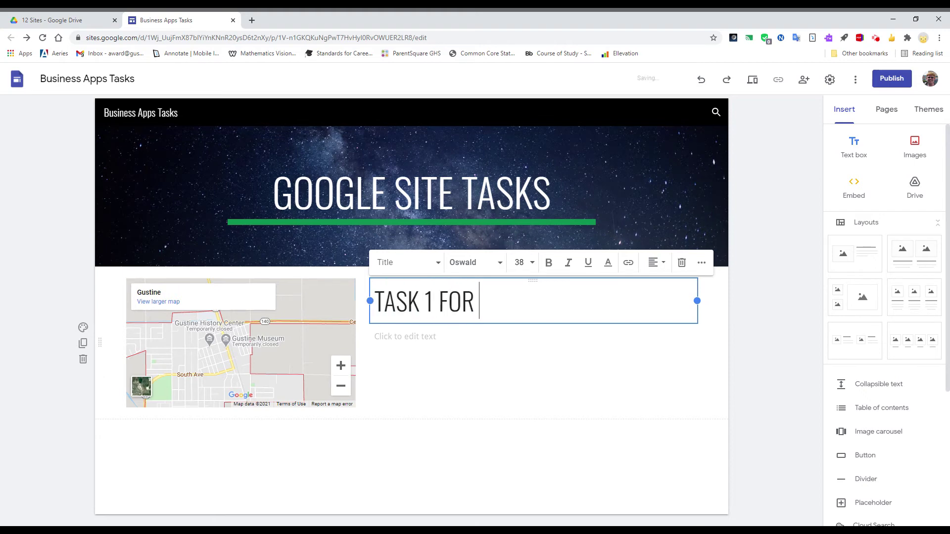
{"action": "type", "text": " GOOGLE SITES"}
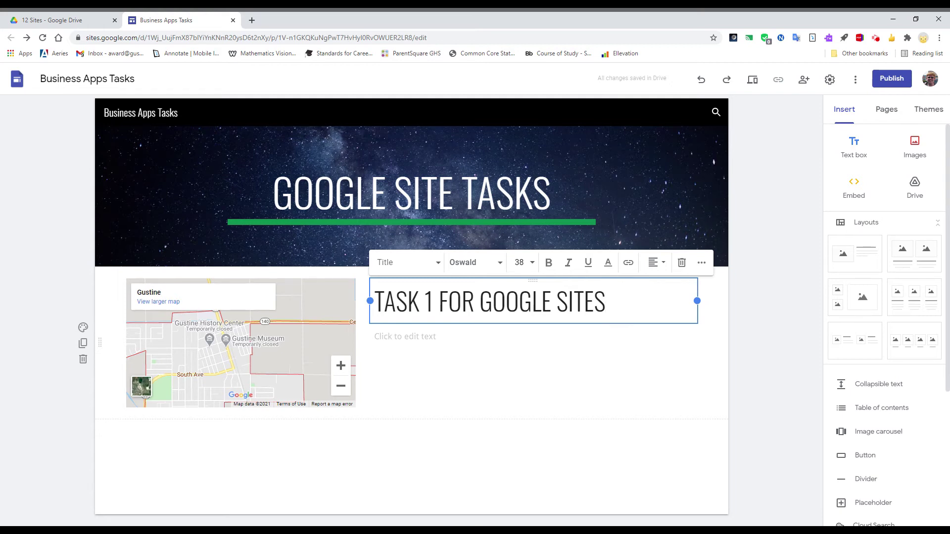
{"action": "key", "text": "Return"}
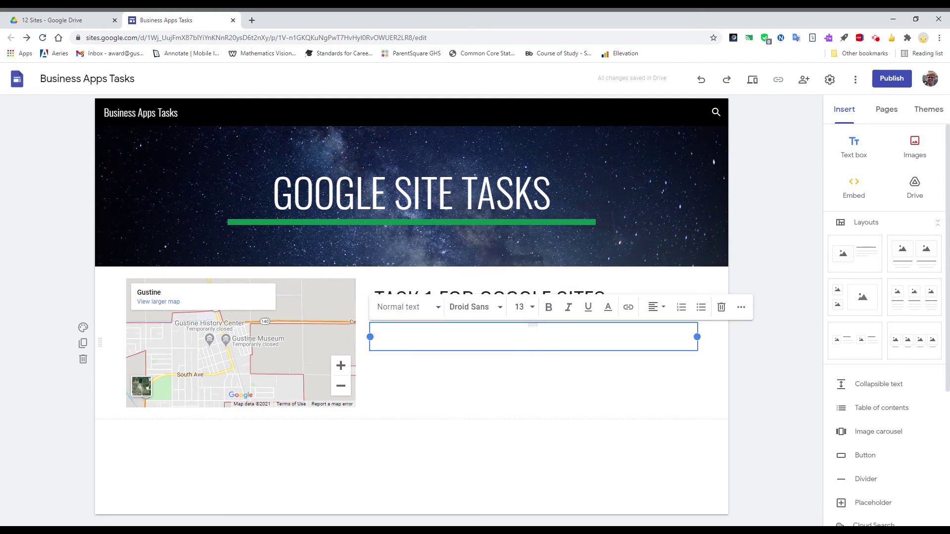
Step: List: created a site, changed theme, inserted layout, inserted an image (a map)
{"action": "left_click", "coordinate": [682, 309]}
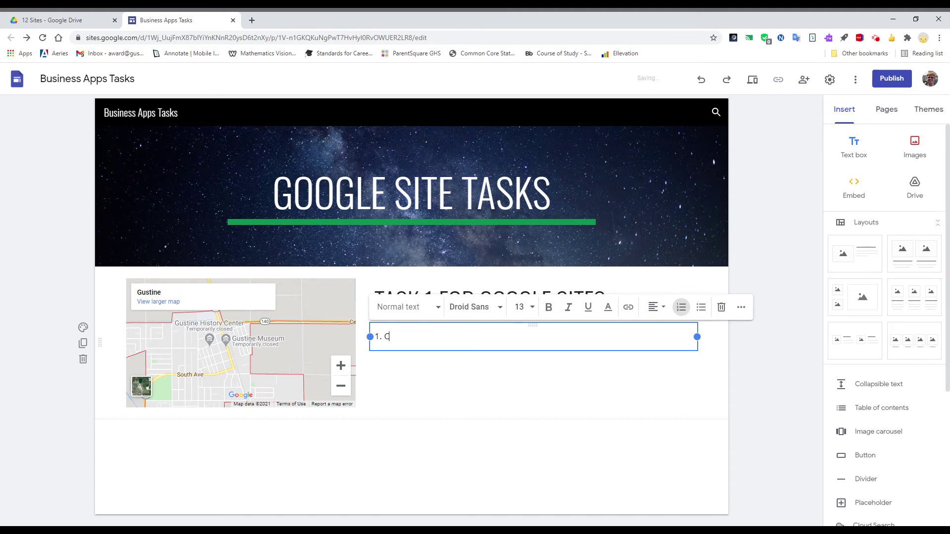
{"action": "type", "text": "Created a site"}
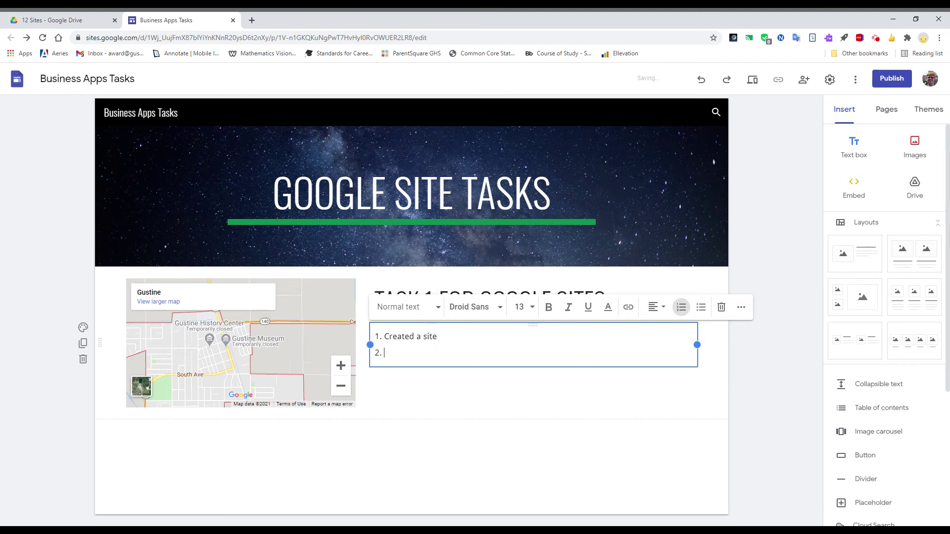
{"action": "key", "text": "Return"}
{"action": "type", "text": "Ch"}
{"action": "type", "text": "anged the theme"}
{"action": "key", "text": "Return"}
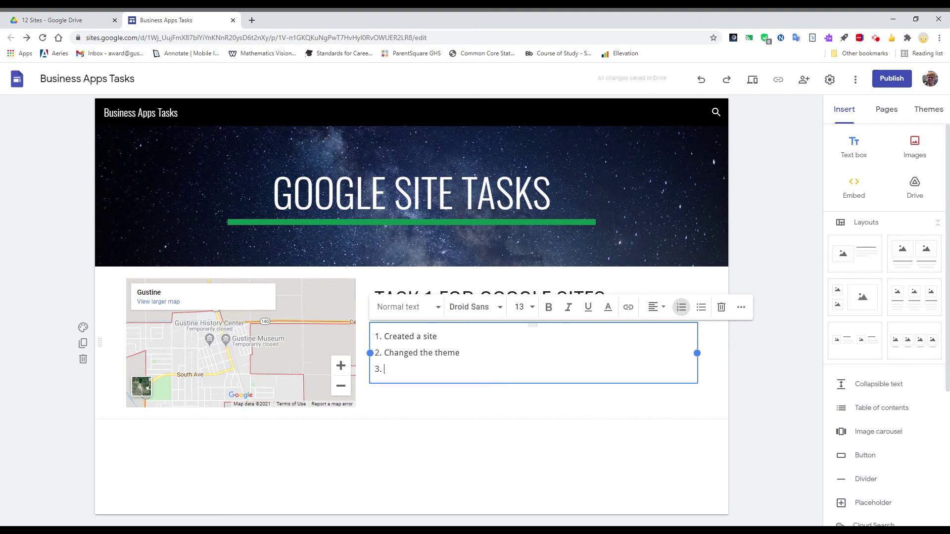
{"action": "type", "text": "Inse"}
{"action": "type", "text": "rted a layout"}
{"action": "key", "text": "Return"}
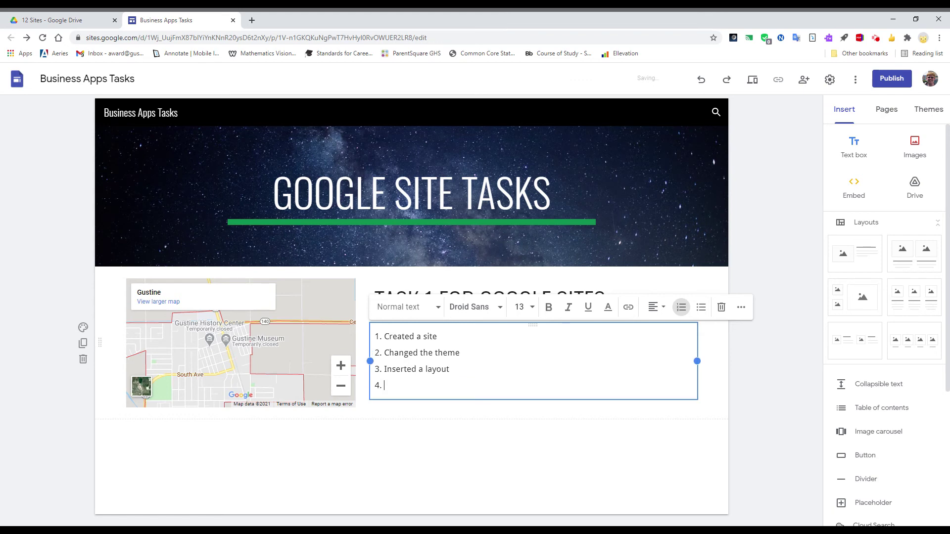
{"action": "type", "text": "Inserted an imag"}
{"action": "type", "text": "e ( a"}
{"action": "key", "text": "BackSpace"}
{"action": "key", "text": "BackSpace"}
{"action": "type", "text": "a"}
{"action": "type", "text": " map)"}
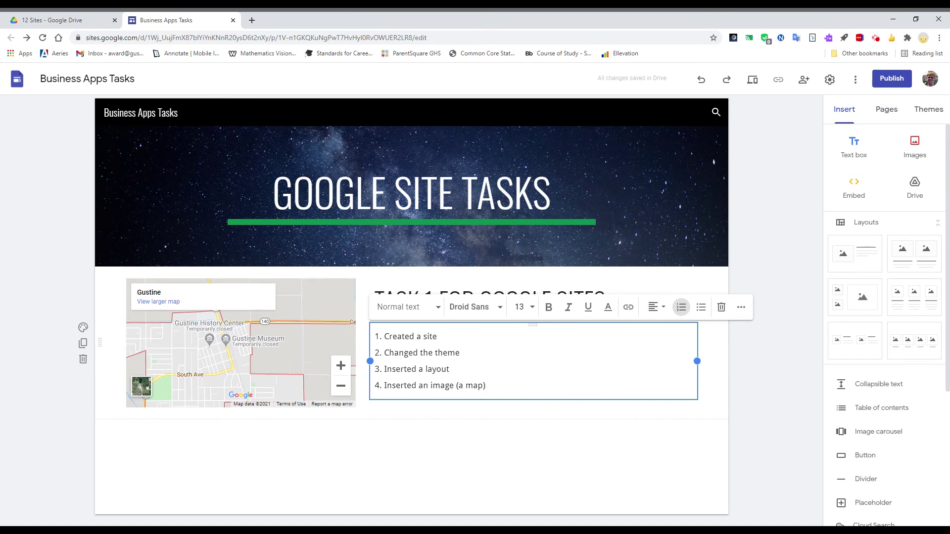
{"action": "key", "text": "Escape"}
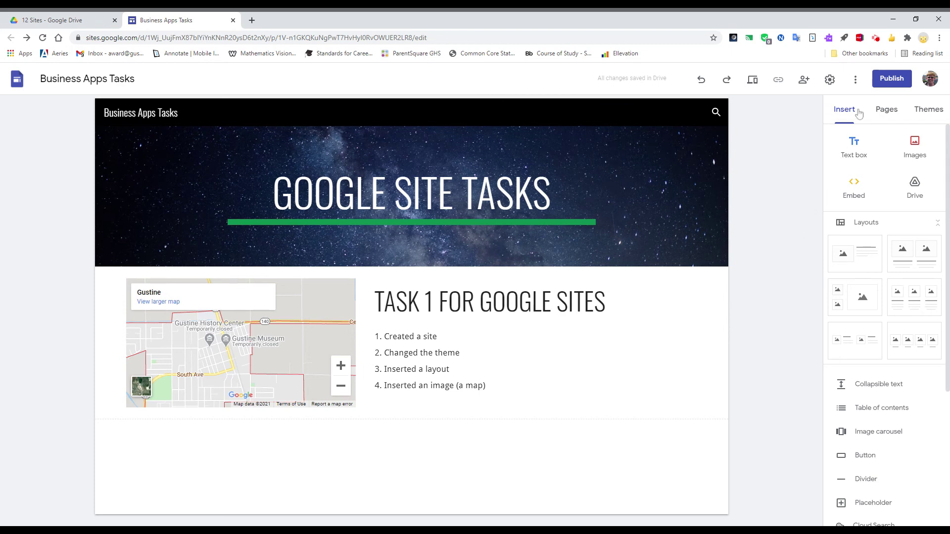
Step: Open the Publish your site dialog with the businessappstasks web address
{"action": "left_click", "coordinate": [895, 87]}
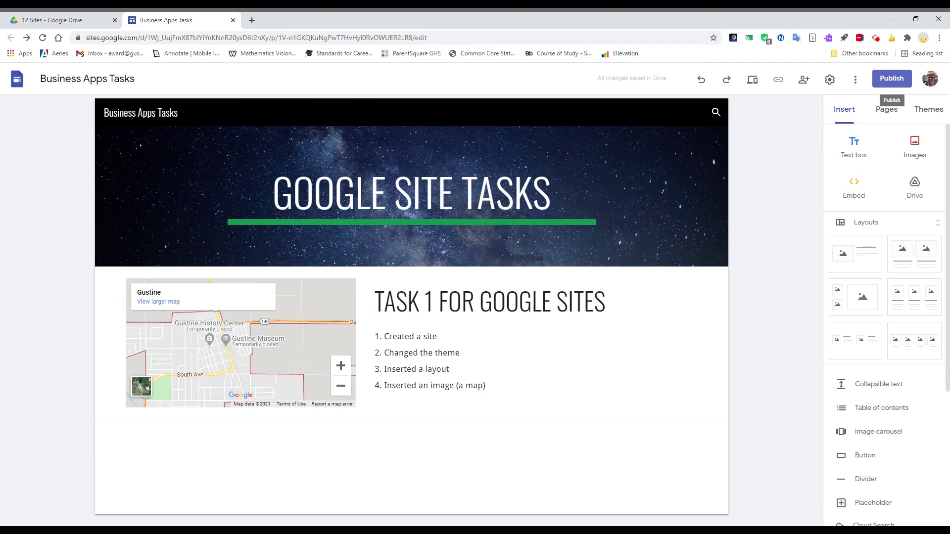
{"action": "left_click", "coordinate": [894, 83]}
{"action": "type", "text": "businessappstasks"}
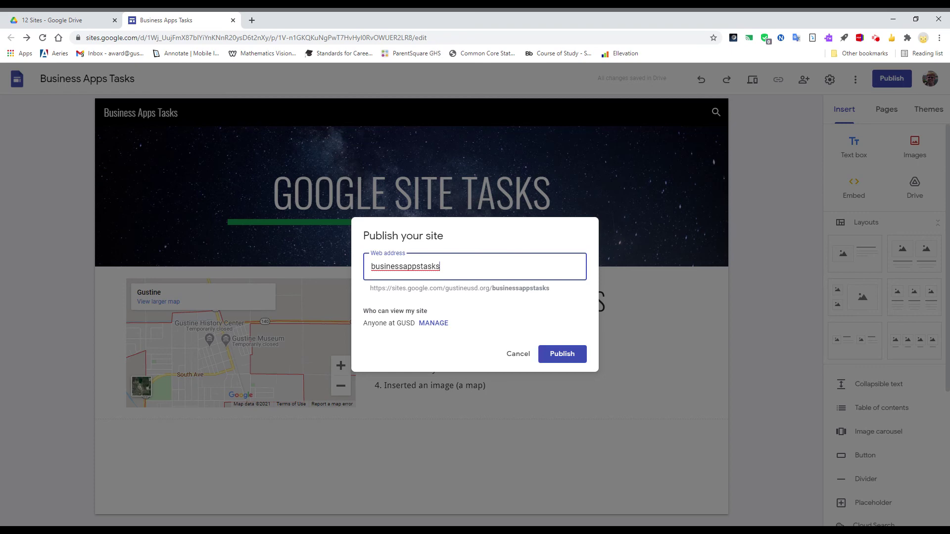
Step: Change the taken 'alansitetasks' web address to the available 'alanwardsitetasks' and copy the URL preview
{"action": "double_click", "coordinate": [435, 266]}
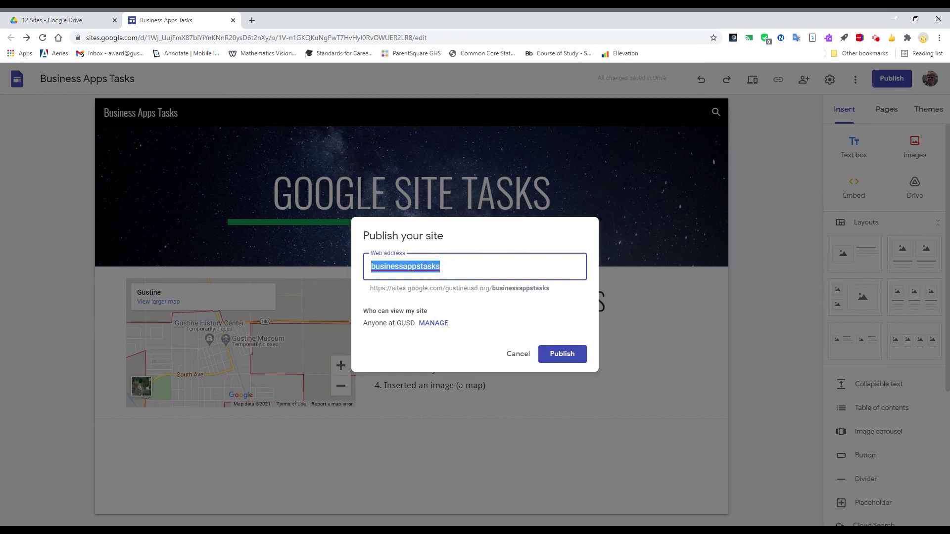
{"action": "type", "text": "ala"}
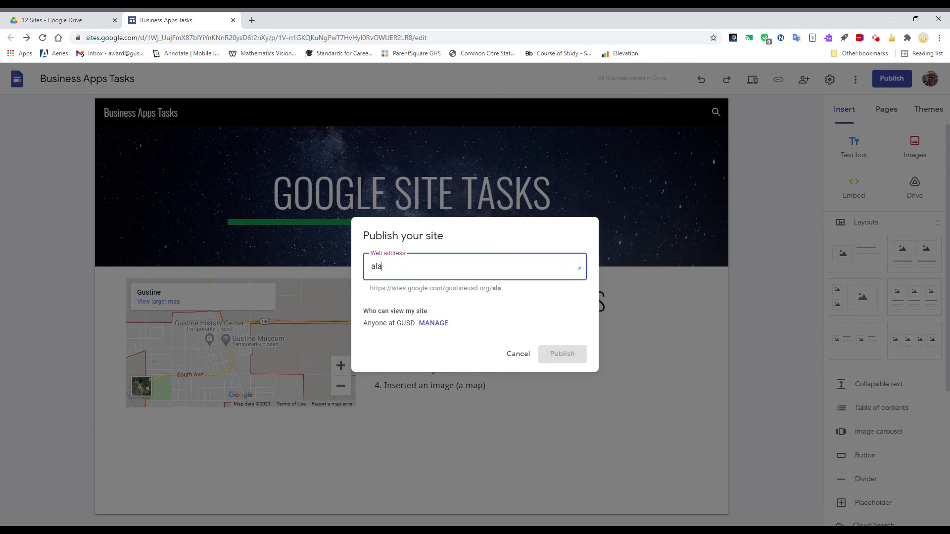
{"action": "type", "text": "nsitetak"}
{"action": "key", "text": "BackSpace"}
{"action": "type", "text": "sks"}
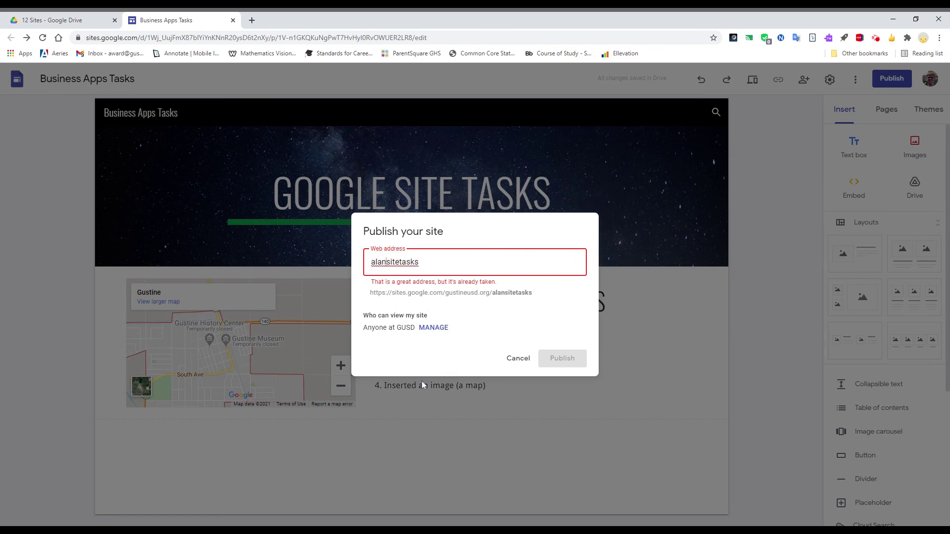
{"action": "left_click", "coordinate": [393, 263]}
{"action": "type", "text": "ward"}
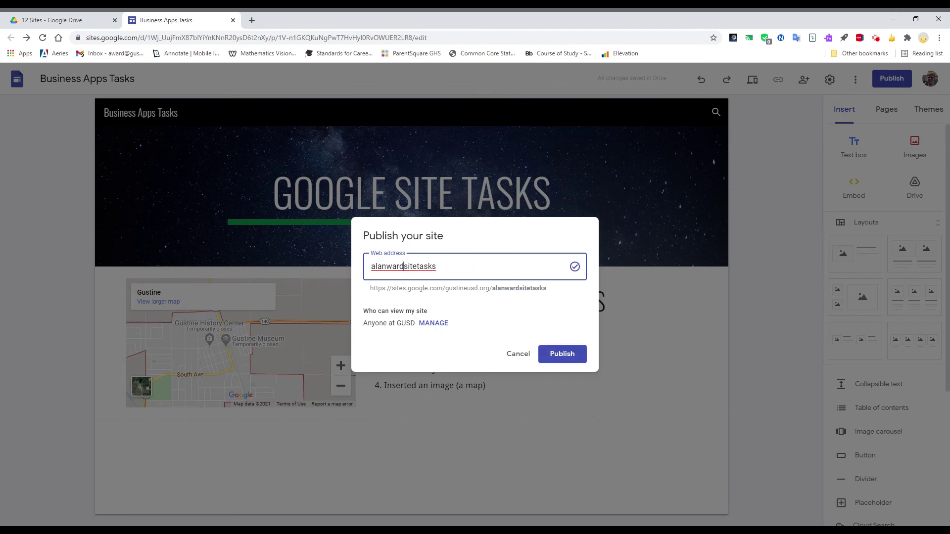
{"action": "left_click_drag", "start_coordinate": [371, 288], "coordinate": [513, 291]}
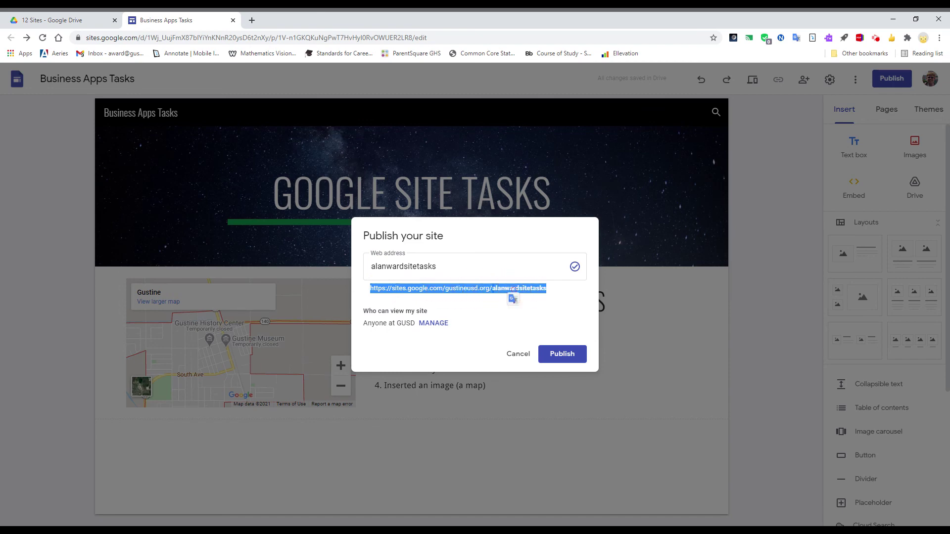
{"action": "key", "text": "ctrl+c"}
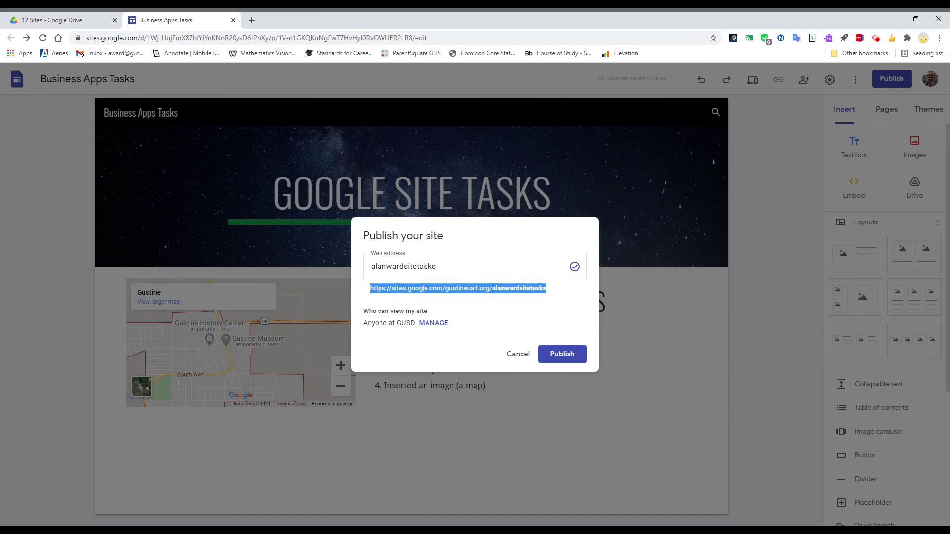